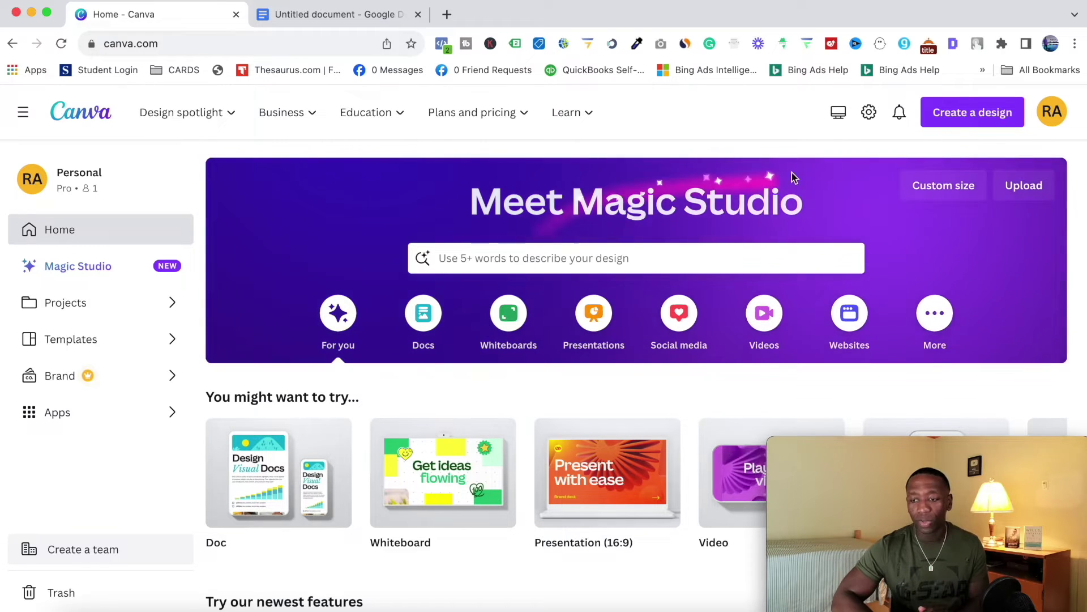
Step: Start a Custom size design and set its width to 500 px
left_click(980, 116)
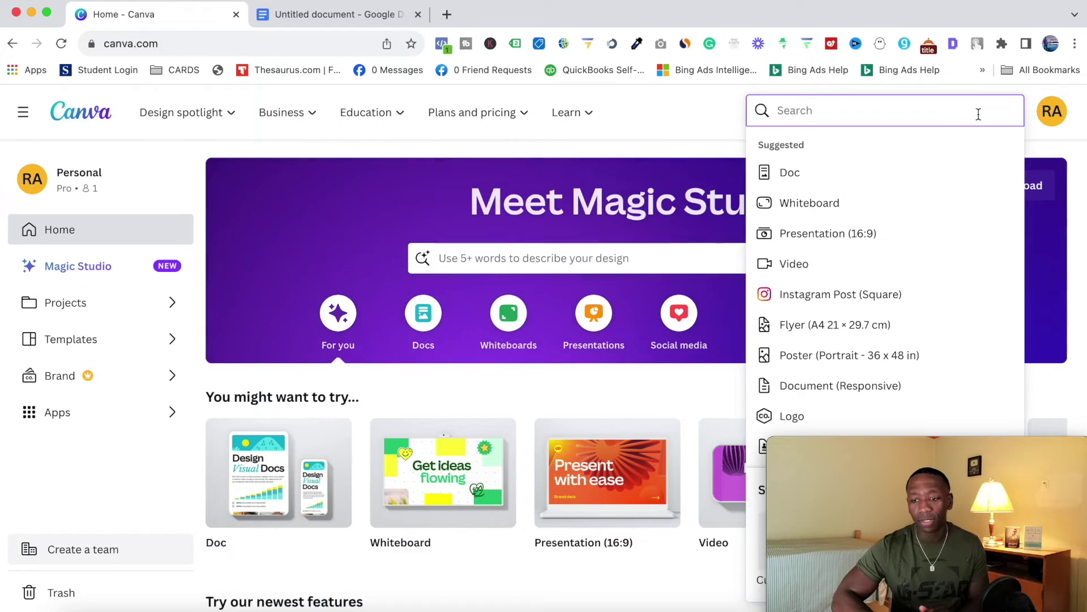
scroll(844, 211, "down", 5)
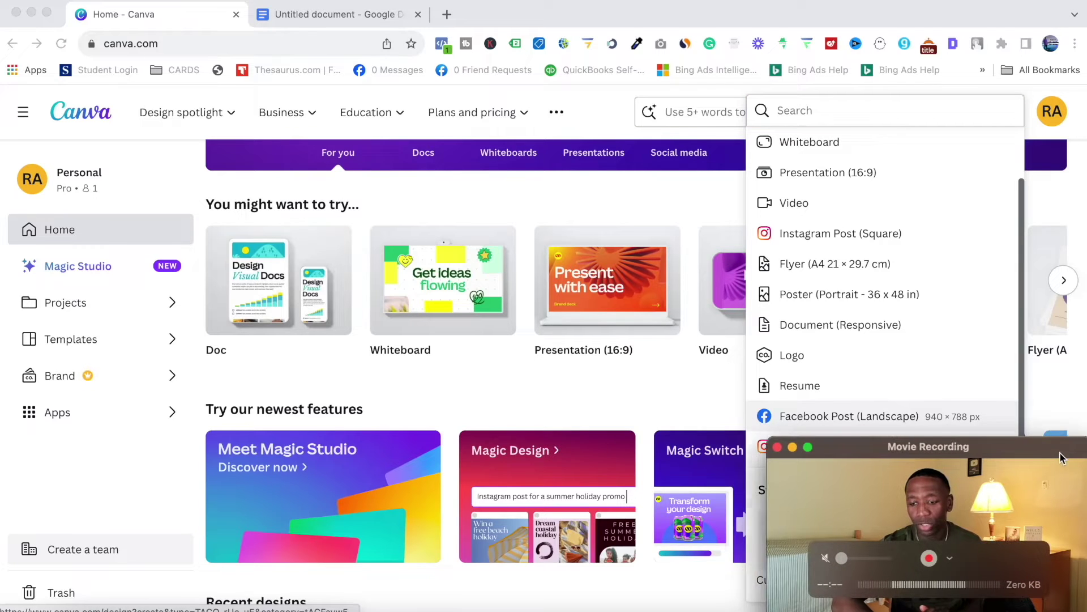
left_click_drag(1063, 446, 655, 445)
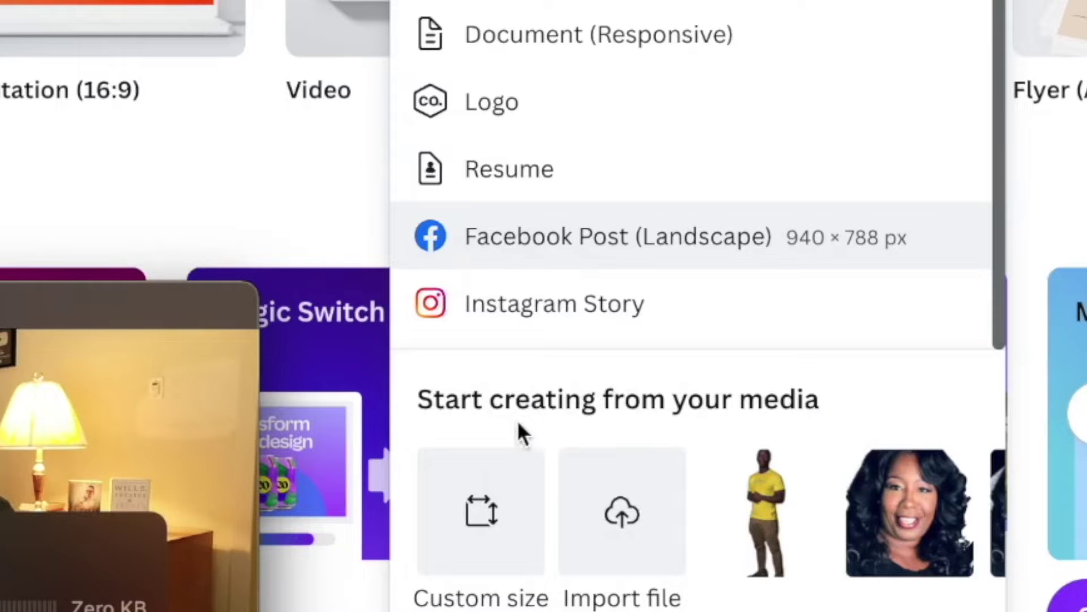
left_click(490, 532)
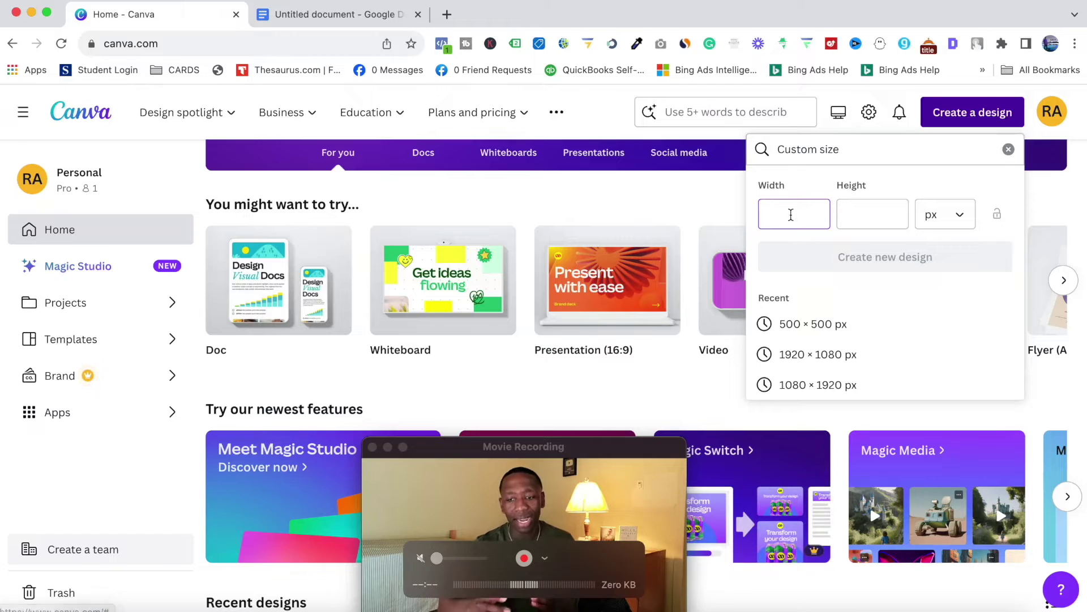
type("500")
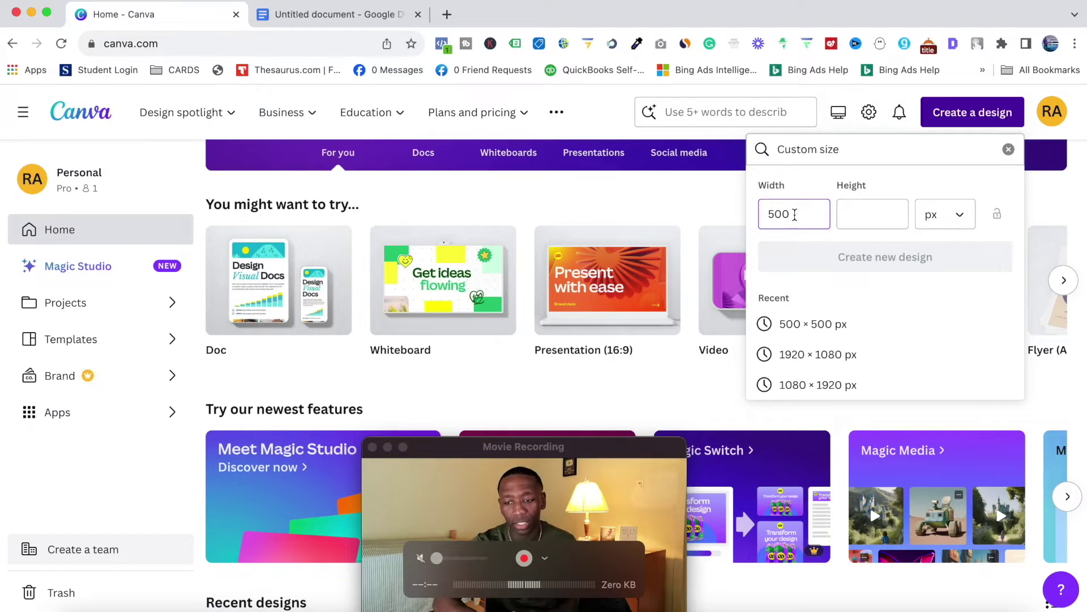
left_click(881, 214)
Step: Enter a 500 px height, create the design, and skip the premium templates tour
type("500")
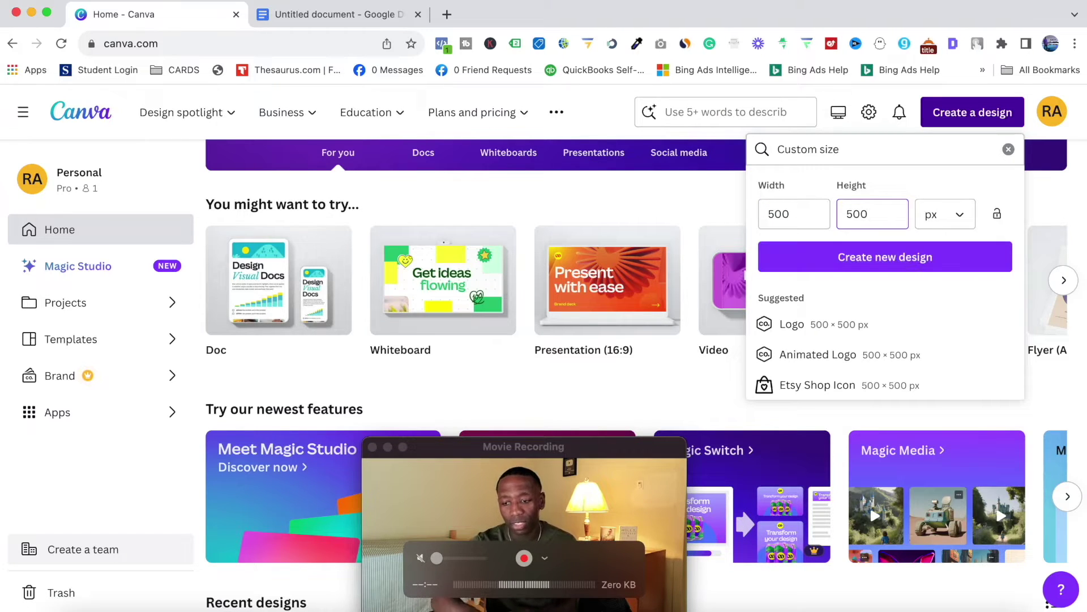
left_click(903, 257)
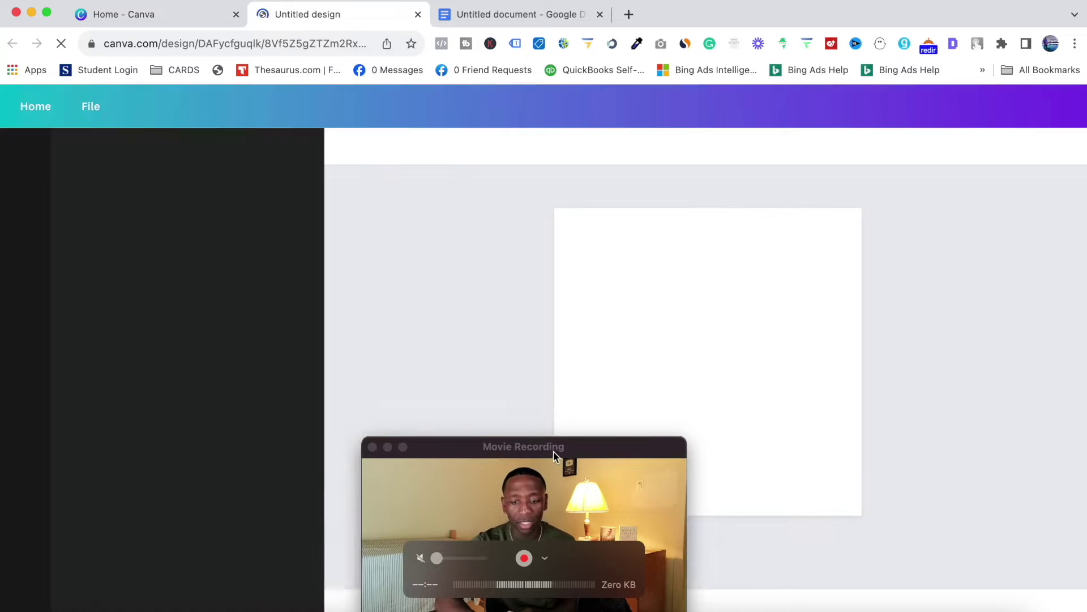
left_click_drag(553, 449, 977, 455)
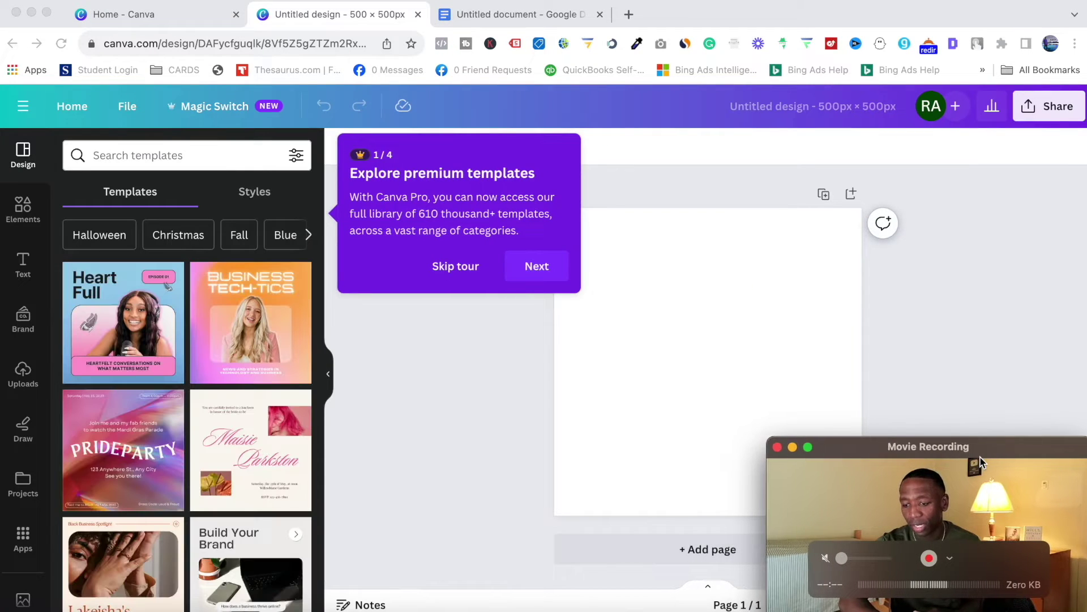
left_click(464, 266)
left_click(453, 267)
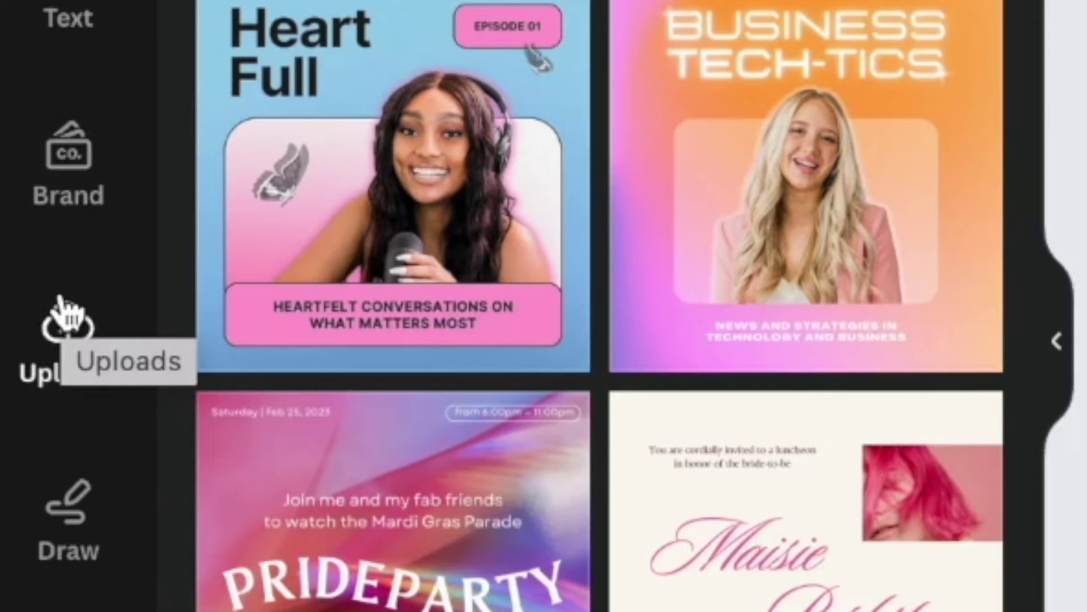
scroll(21, 365, "down", 1)
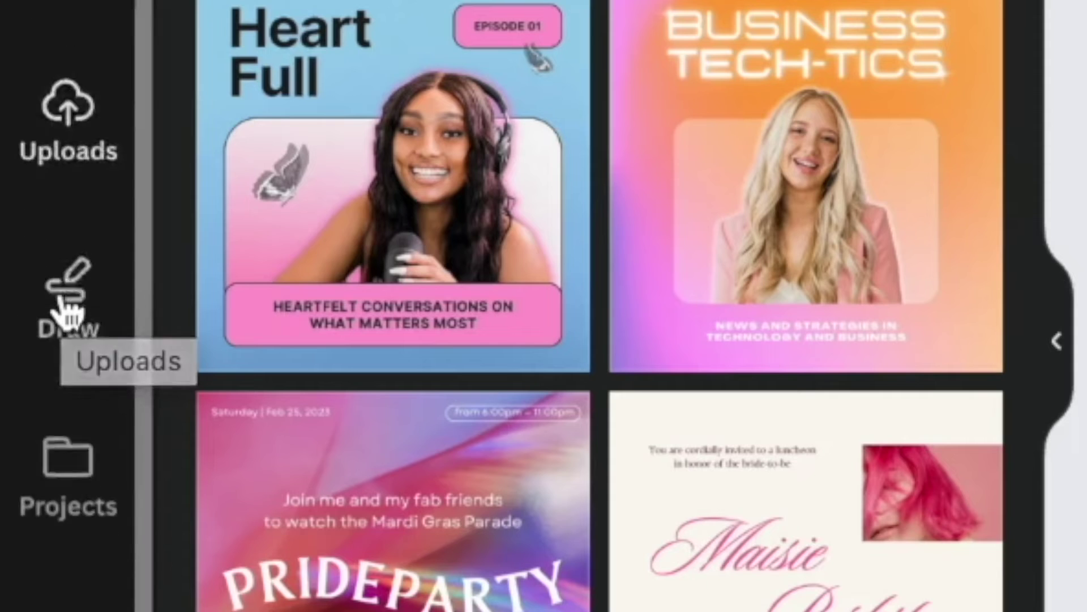
scroll(62, 309, "down", 2)
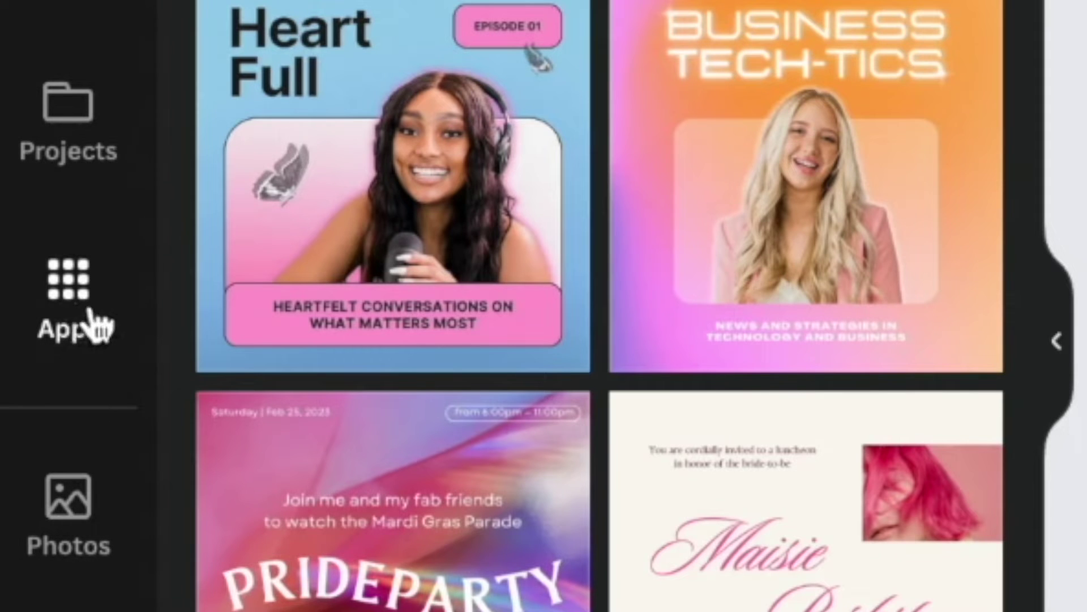
Step: Search Canva's apps for 'qr', open the QR Code app, and select its URL field
left_click(67, 294)
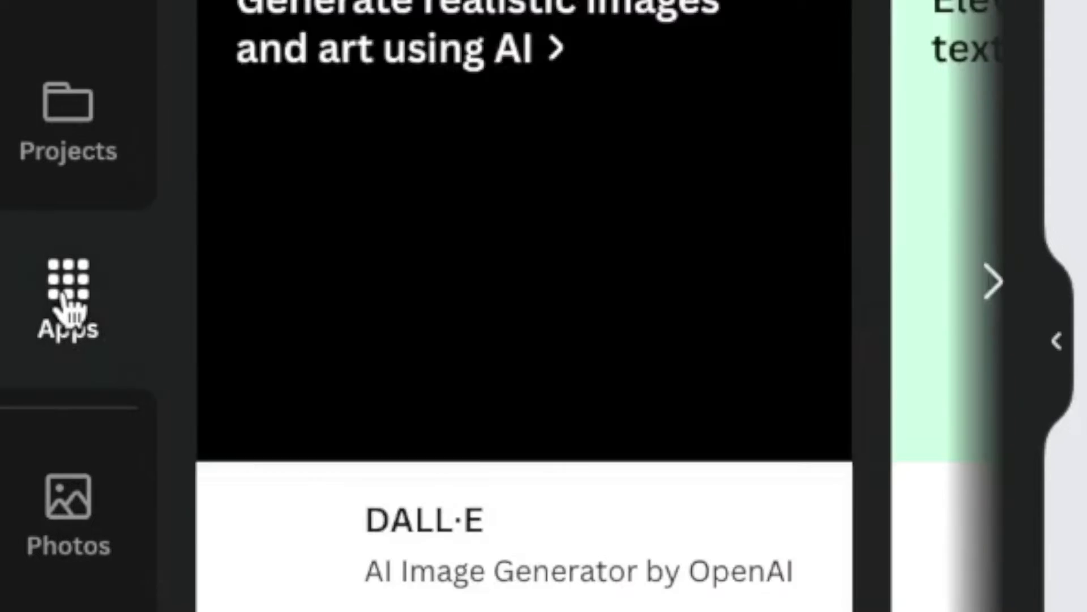
left_click(148, 163)
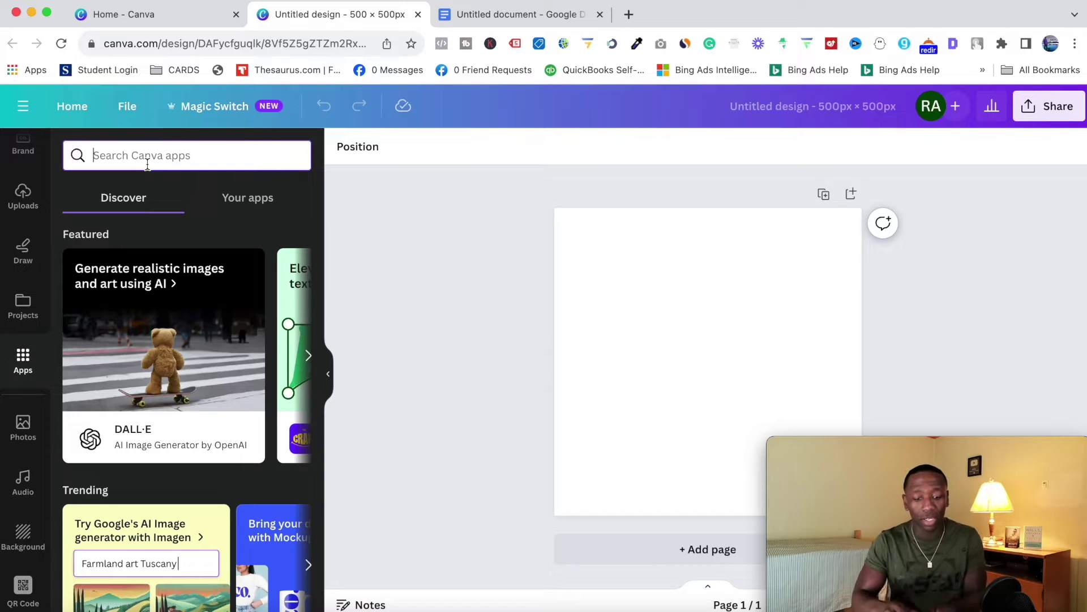
type("qr")
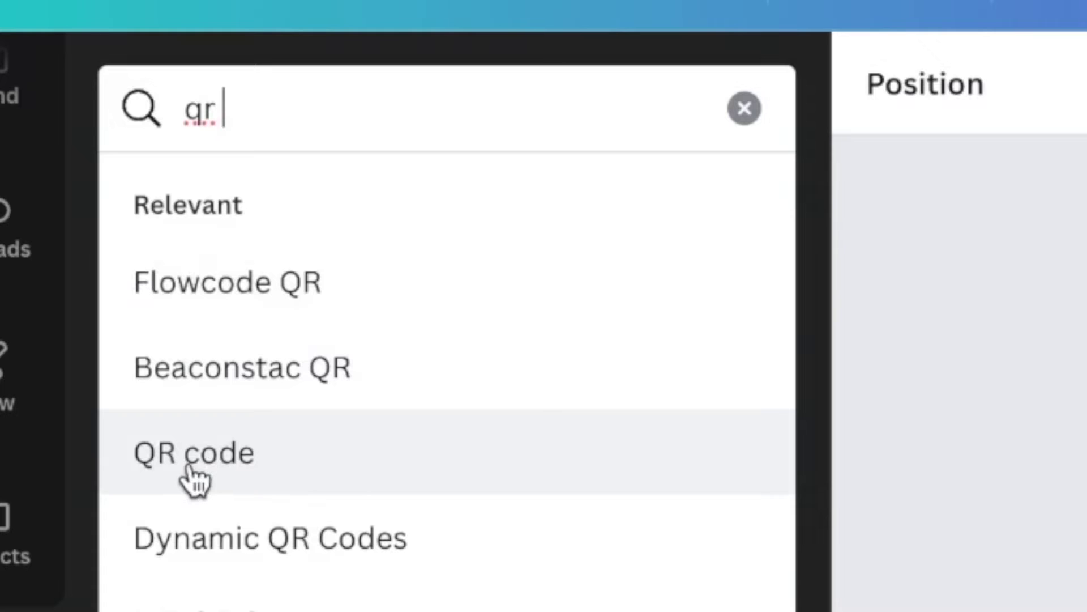
left_click(224, 462)
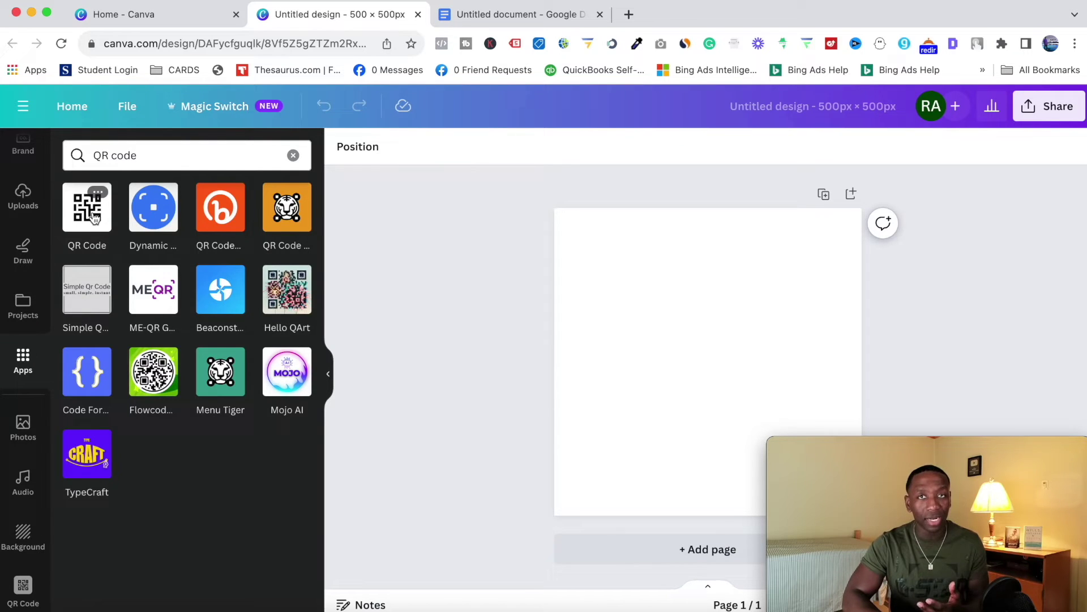
left_click(94, 219)
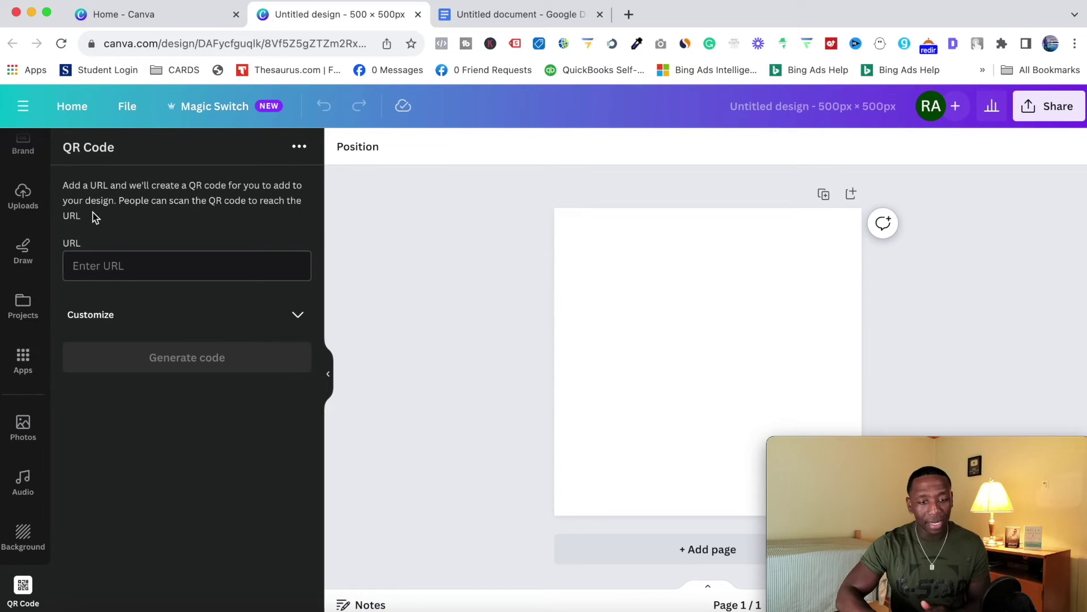
scroll(31, 321, "down", 1)
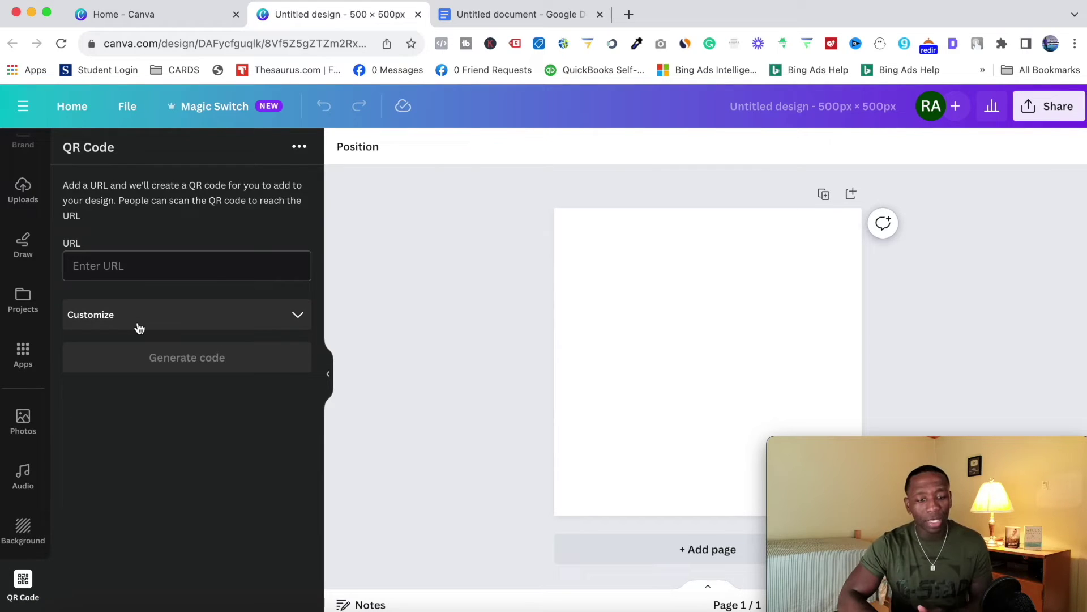
left_click(77, 267)
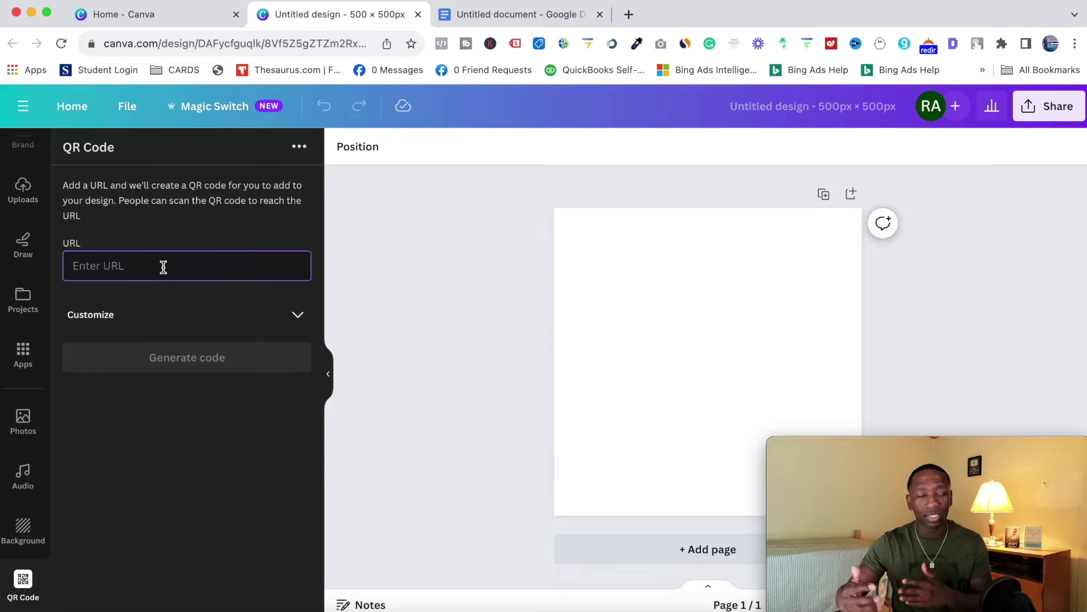
Step: In Google Docs, select the youtube.com/videomarketingmasterminds URL line
left_click(516, 17)
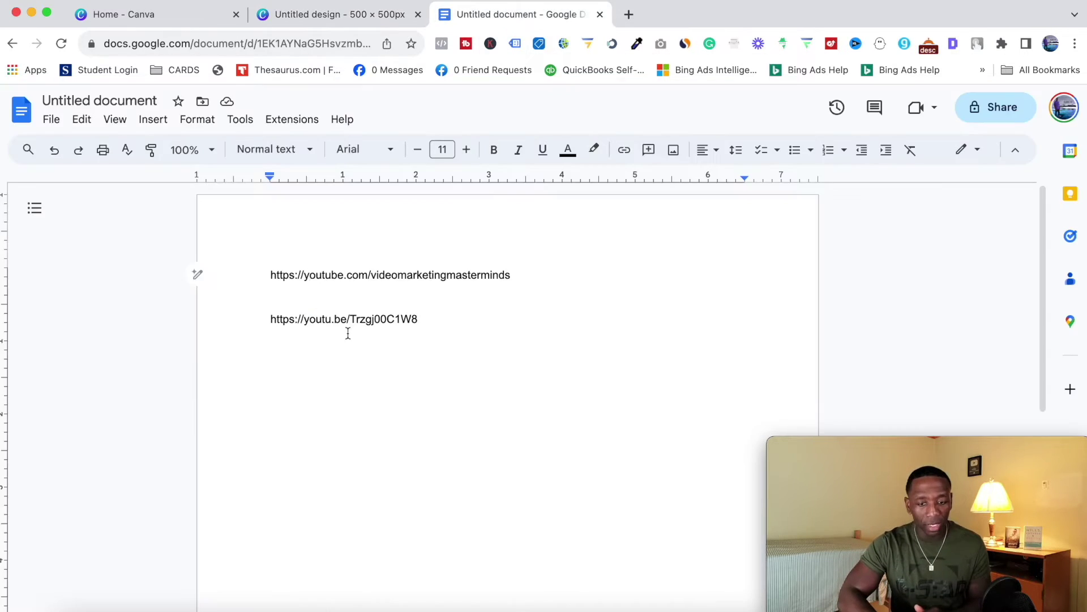
triple_click(349, 276)
key("super+c")
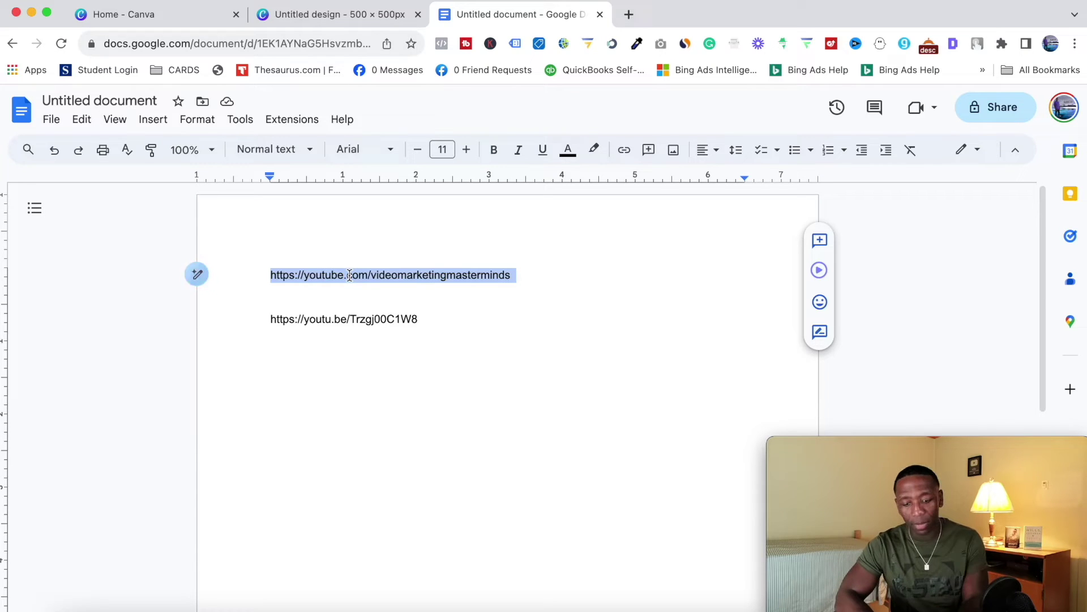
Step: Paste the YouTube channel URL into Canva's QR Code URL field and expand Customize
left_click(335, 15)
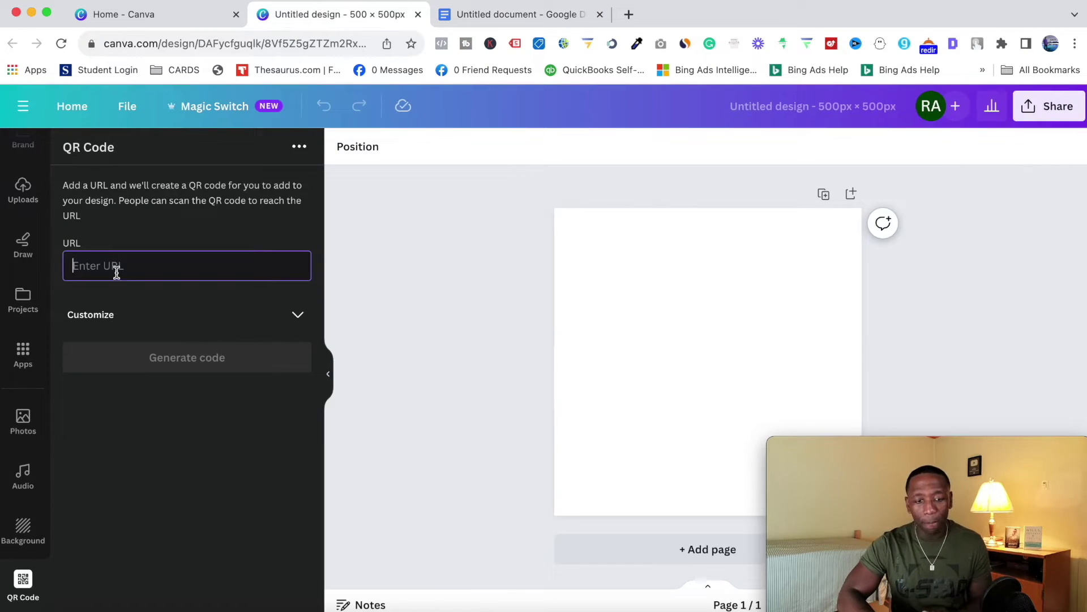
key("super+v")
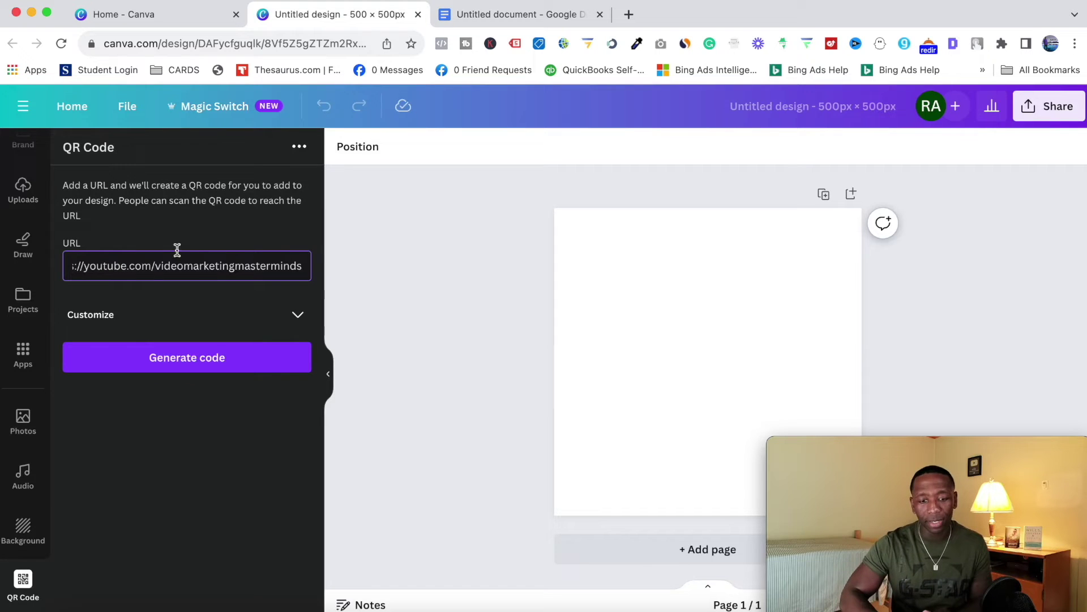
left_click(298, 316)
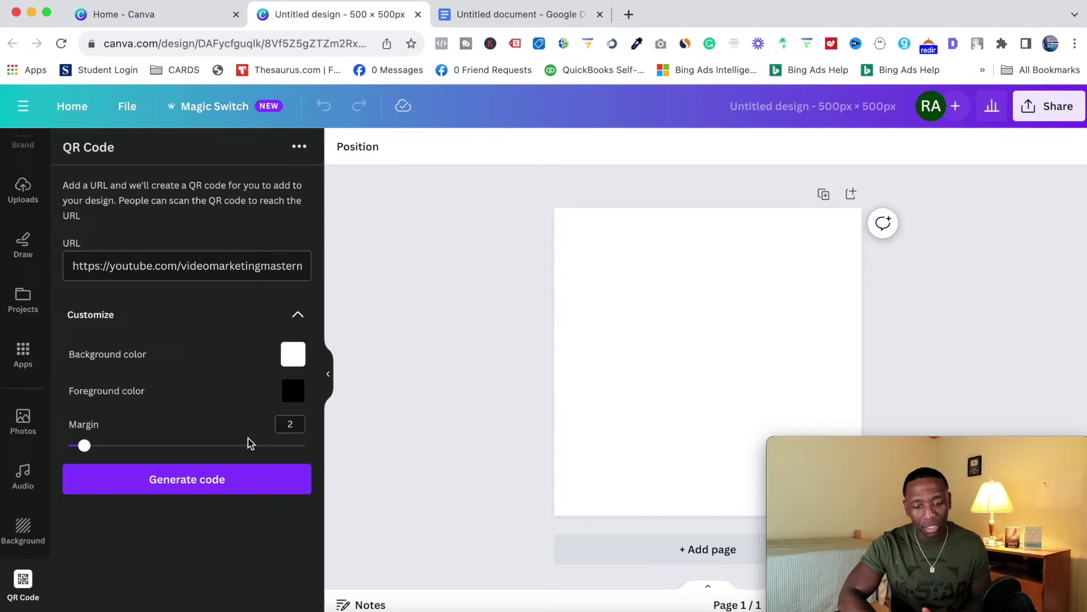
Step: Generate the QR code and enlarge it to cover the whole 500×500 px page
left_click(172, 483)
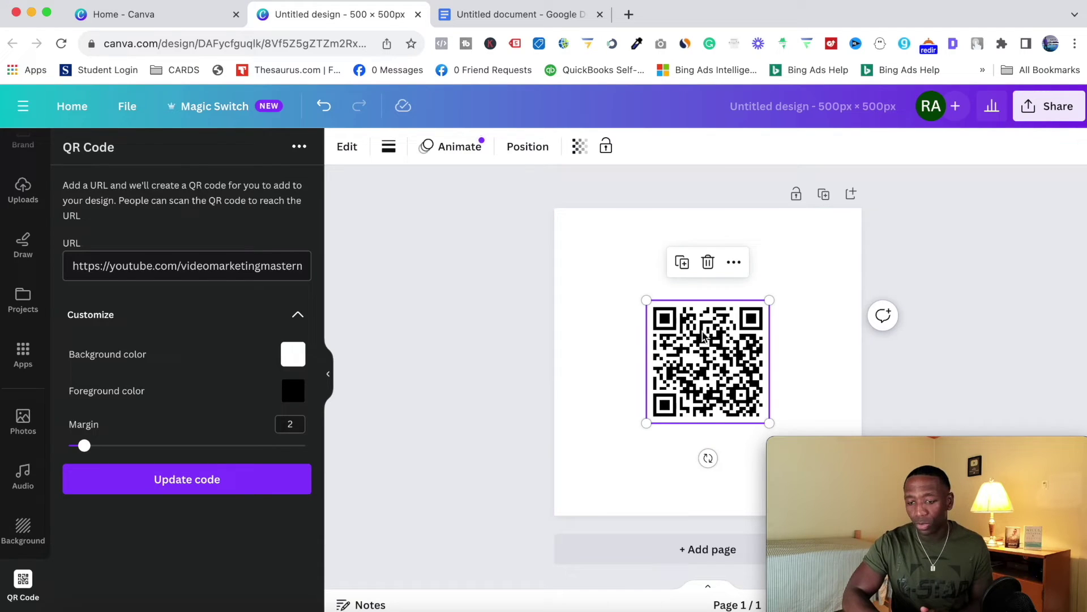
left_click_drag(769, 300, 862, 208)
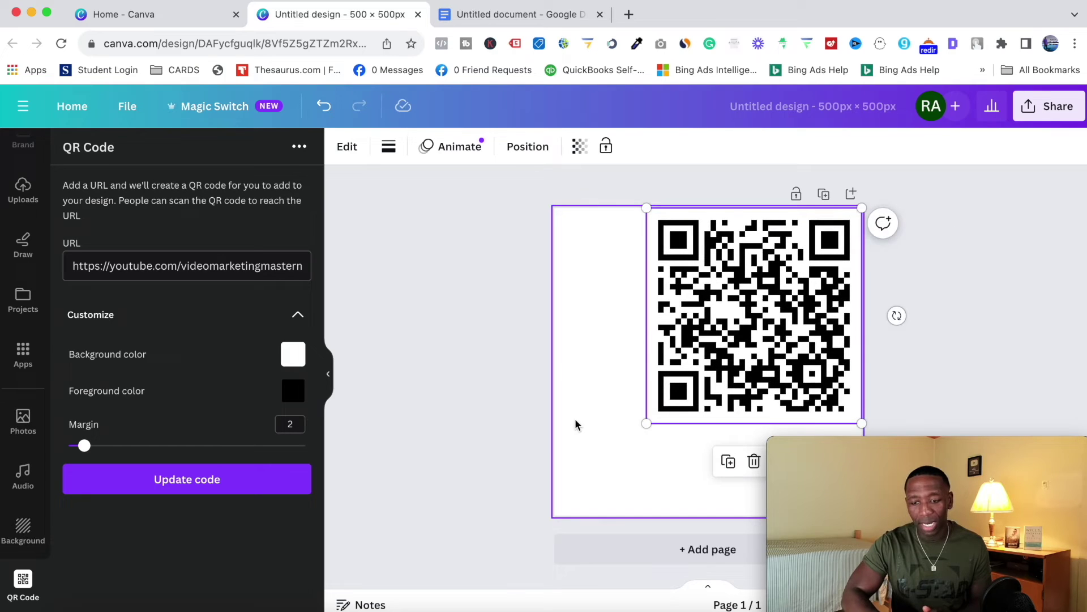
left_click_drag(646, 423, 554, 515)
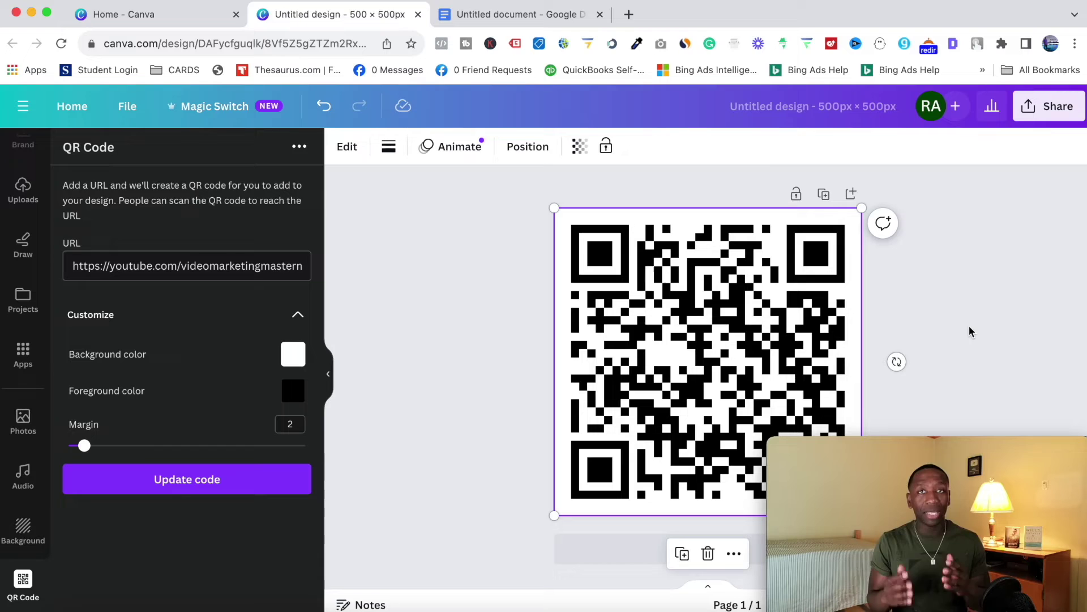
left_click(956, 451)
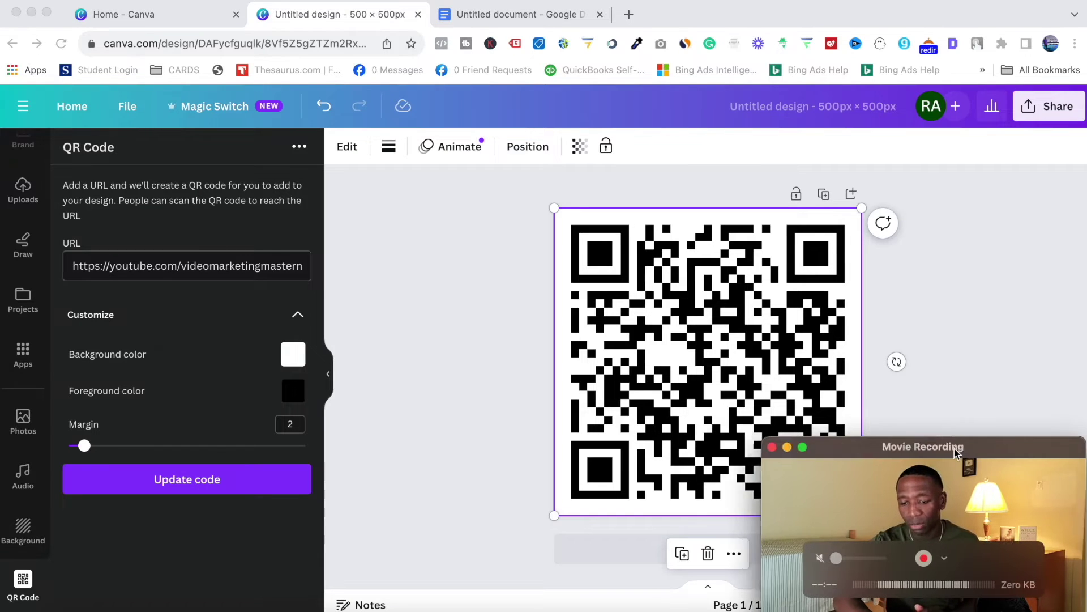
left_click_drag(956, 451, 280, 442)
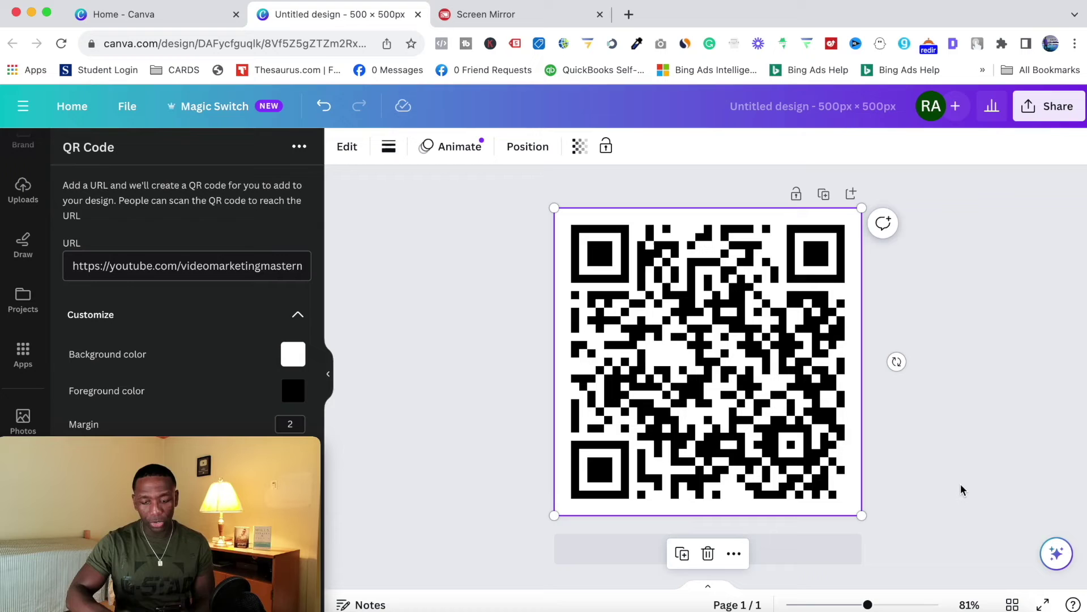
Step: Alternate between the Canva QR design and the Screen Mirror camera feed while aiming the phone
left_click(498, 15)
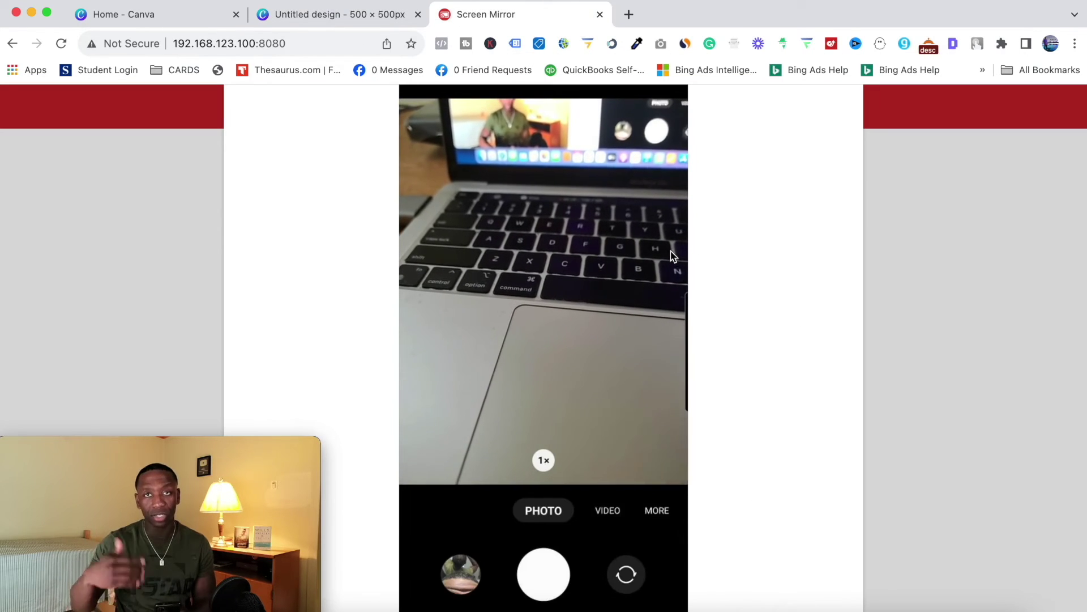
left_click(389, 17)
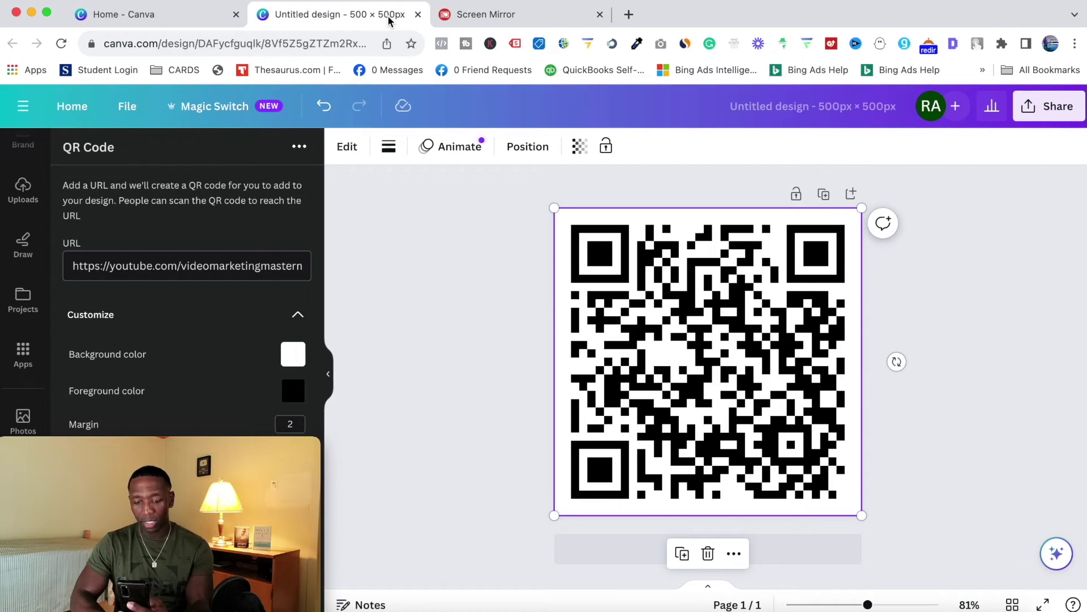
left_click(540, 21)
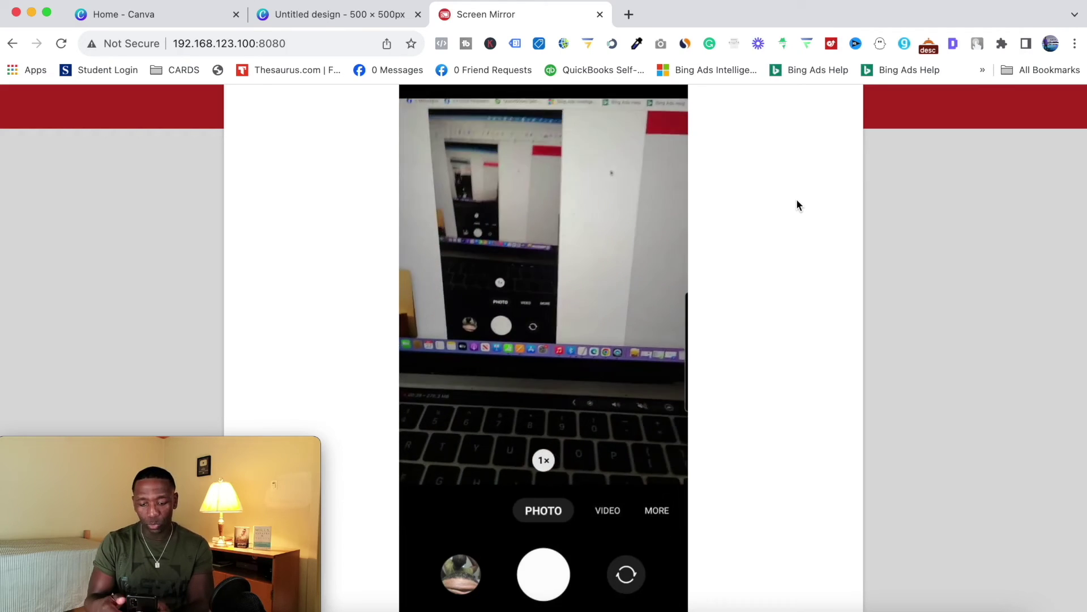
left_click(329, 17)
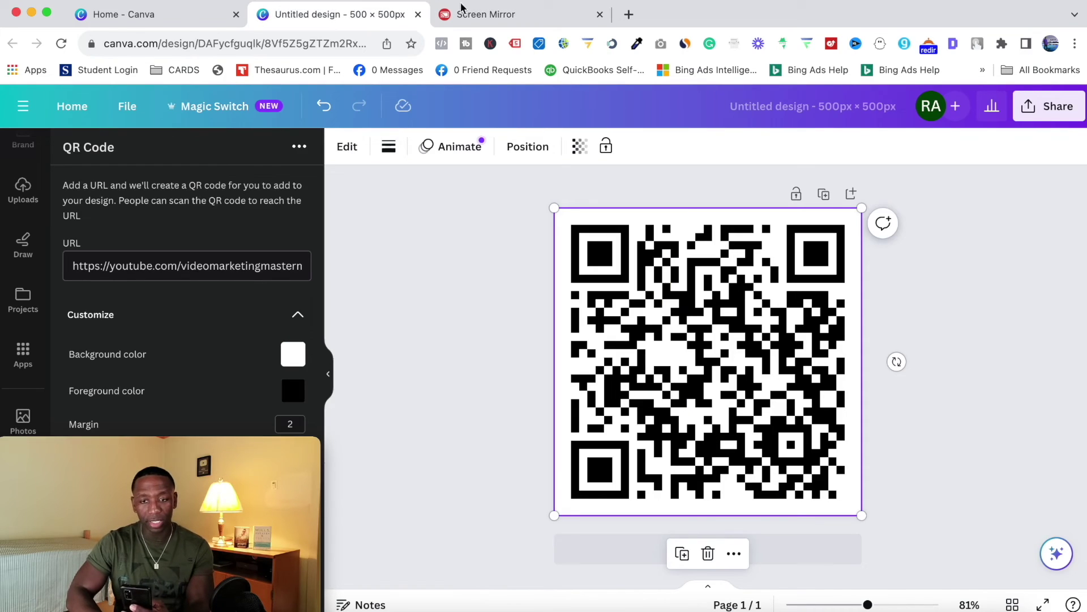
left_click(473, 11)
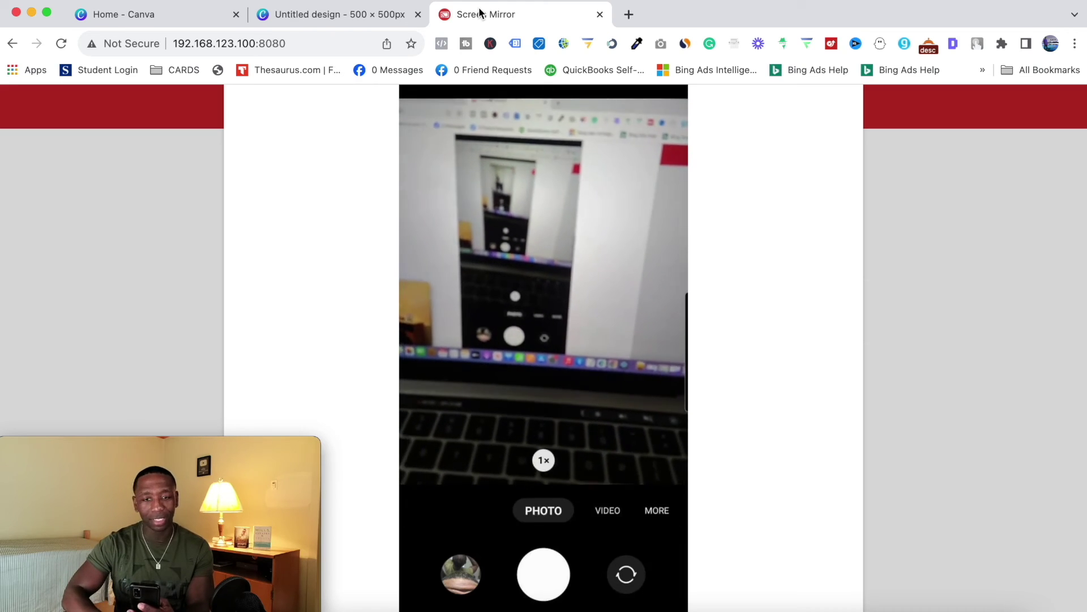
Step: Show the QR code to the phone, then see it read the youtube.com/videomarketingmasterminds link
left_click(306, 21)
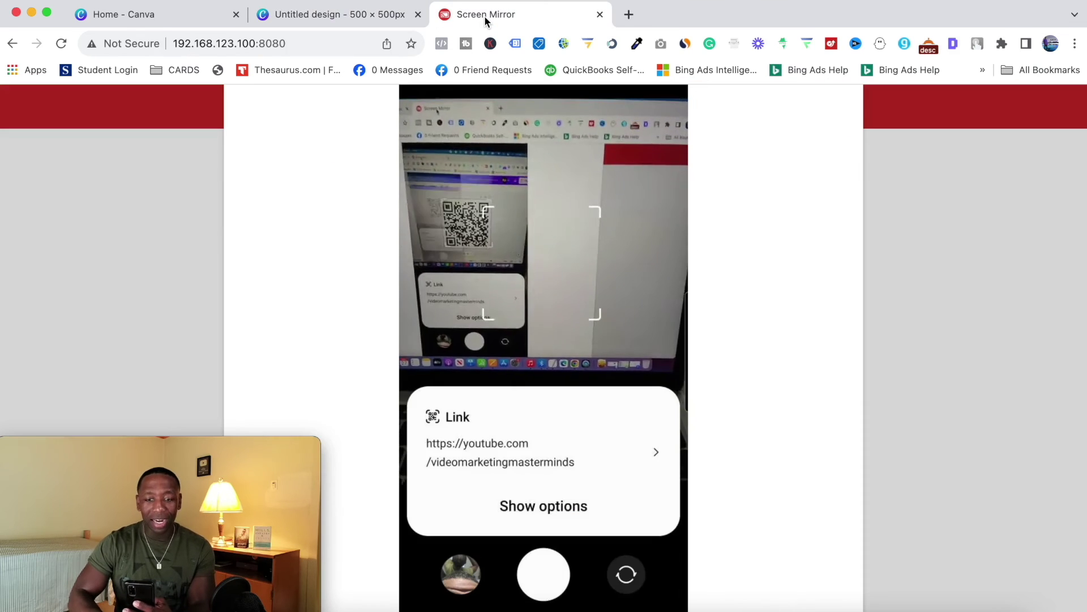
left_click(486, 18)
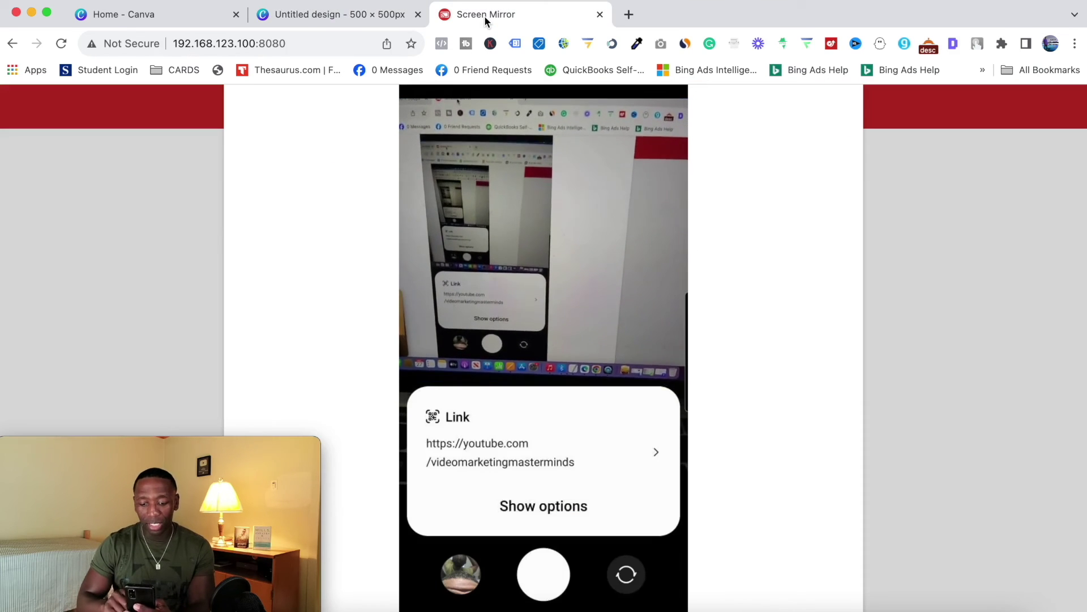